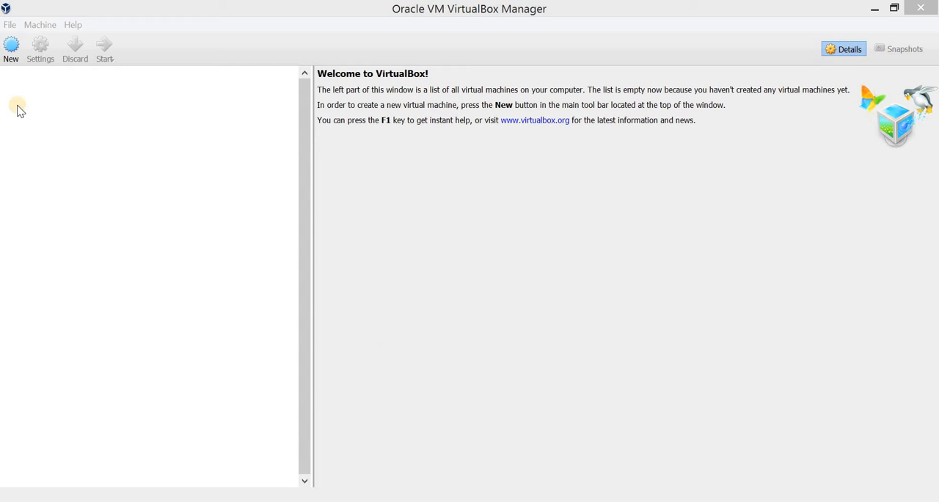
- Start a new virtual machine named Linux_Ubuntu with type Linux and version Ubuntu (64-bit)
left_click(13, 63)
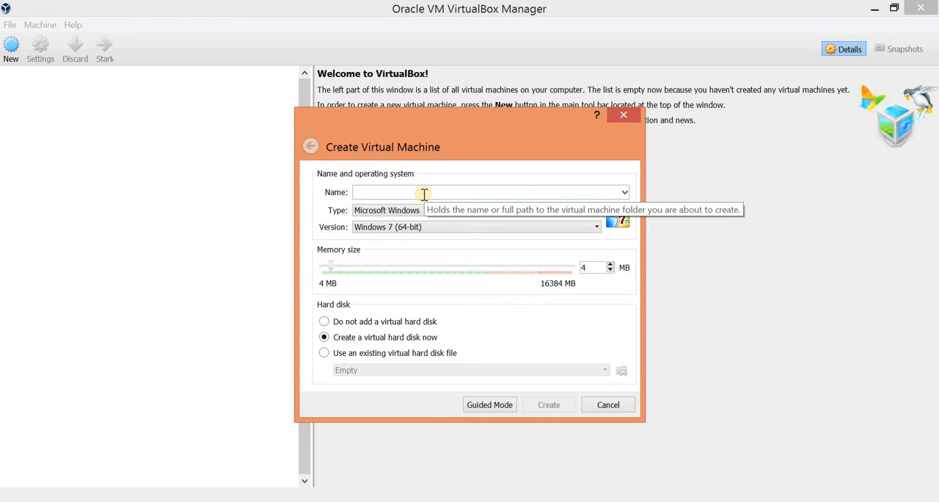
type("Linux")
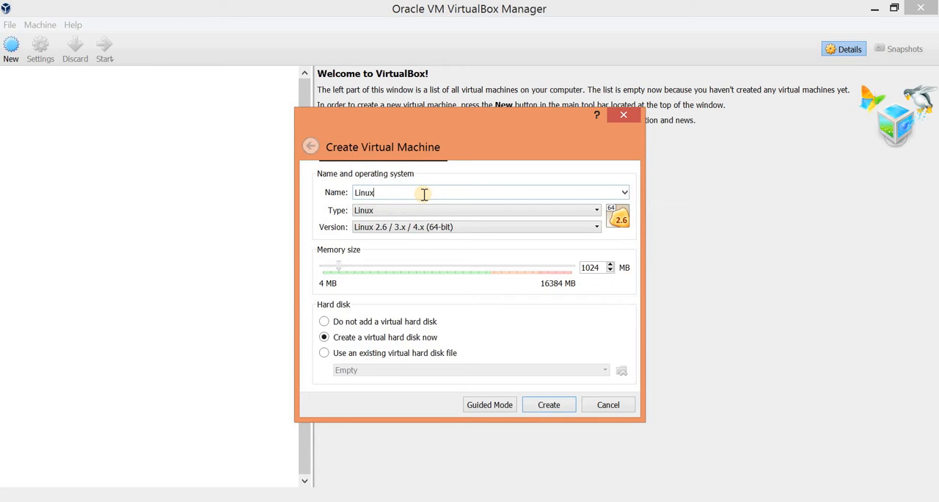
type("_Ubuntu")
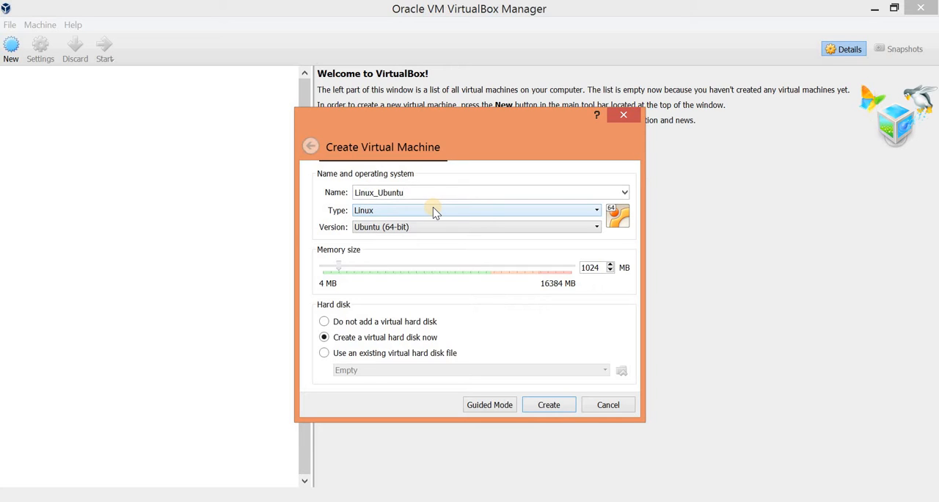
left_click(402, 232)
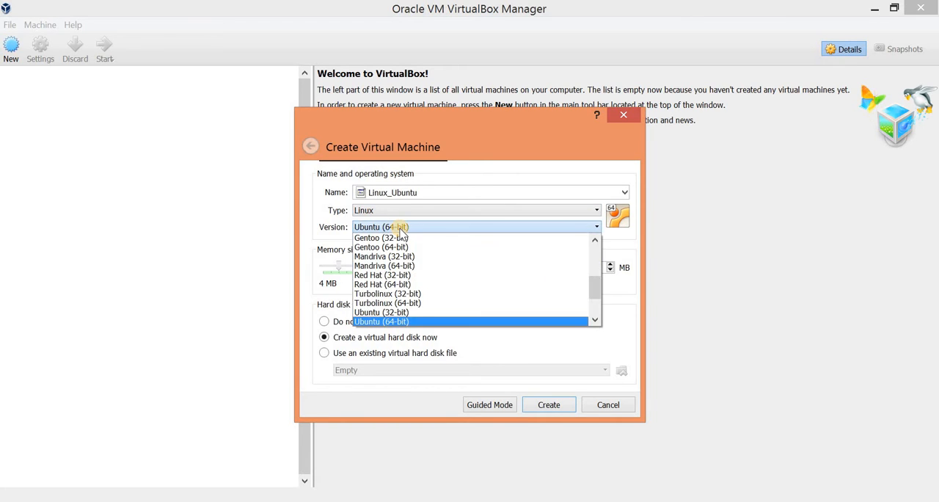
left_click(398, 226)
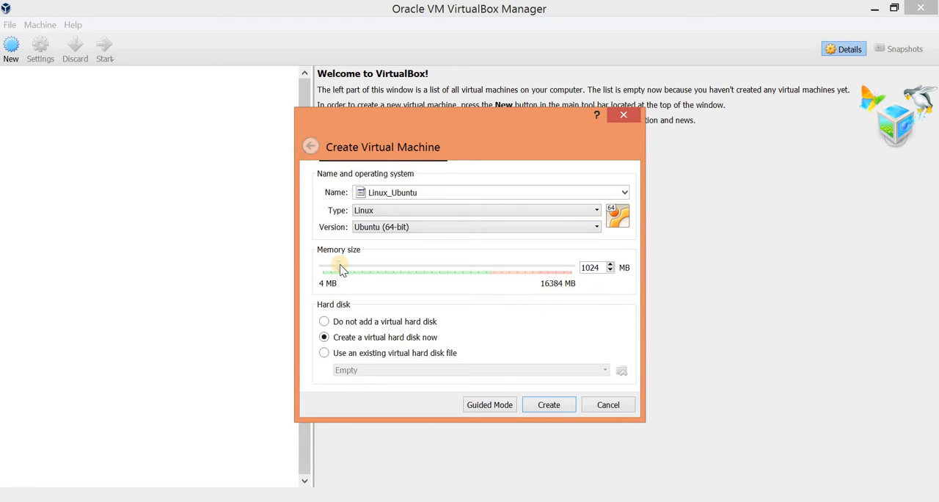
- Set the virtual machine's memory size to 2876 MB and proceed with creating a new virtual hard disk
left_click_drag(340, 269, 356, 269)
left_click_drag(354, 267, 372, 273)
left_click(329, 355)
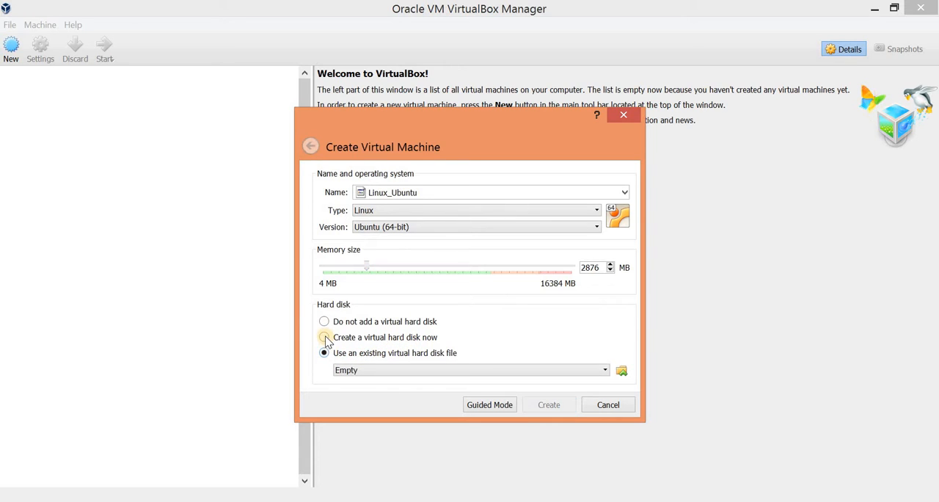
left_click(326, 338)
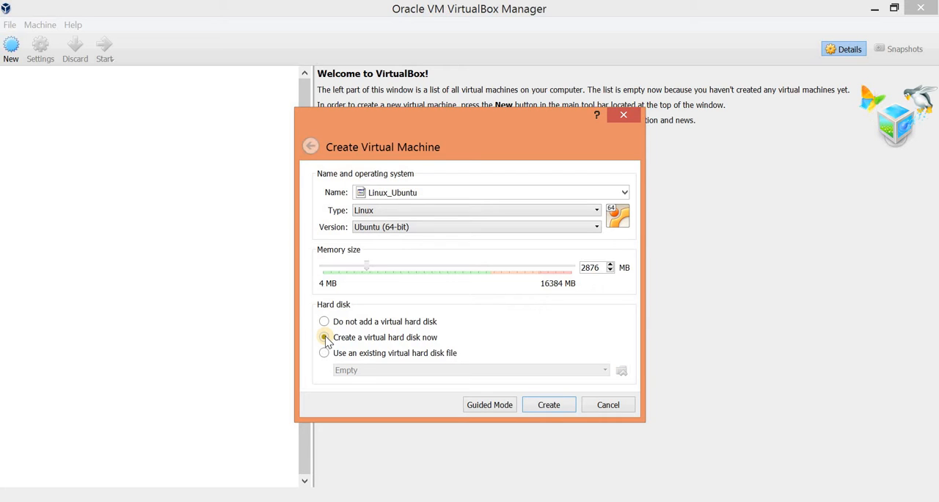
left_click(546, 408)
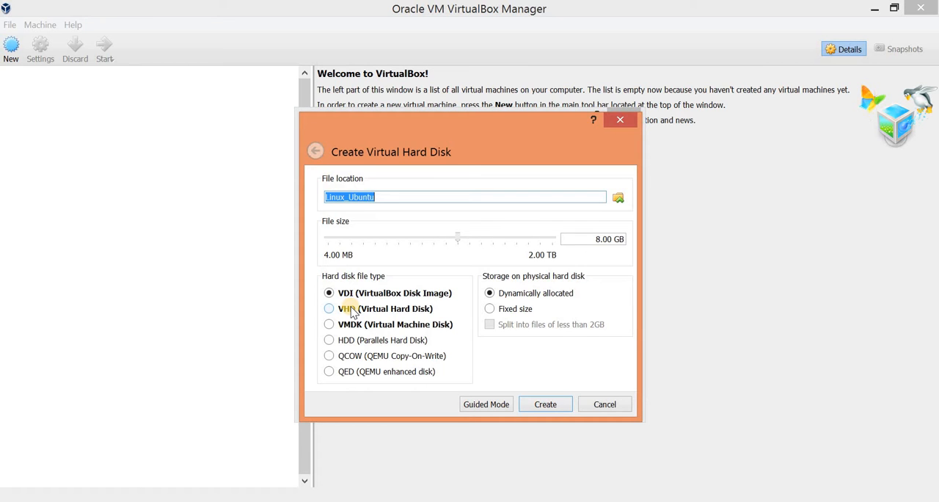
- Create the Linux_Ubuntu virtual hard disk as a dynamically allocated VDI of about 21.80 GB in the default location
left_click(617, 199)
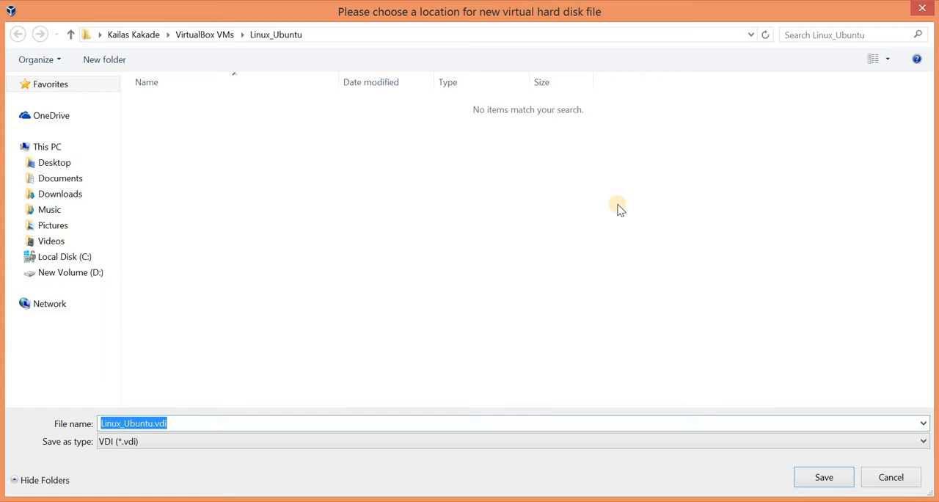
left_click(890, 479)
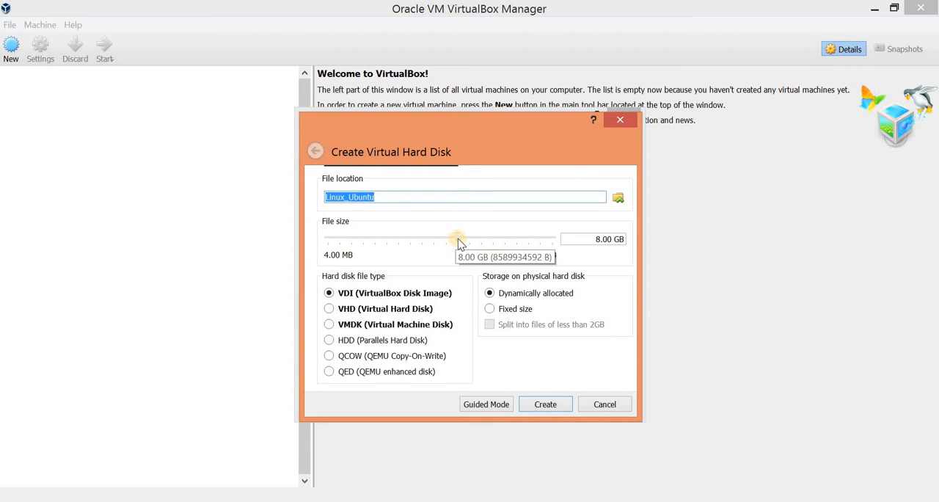
left_click_drag(456, 245, 474, 242)
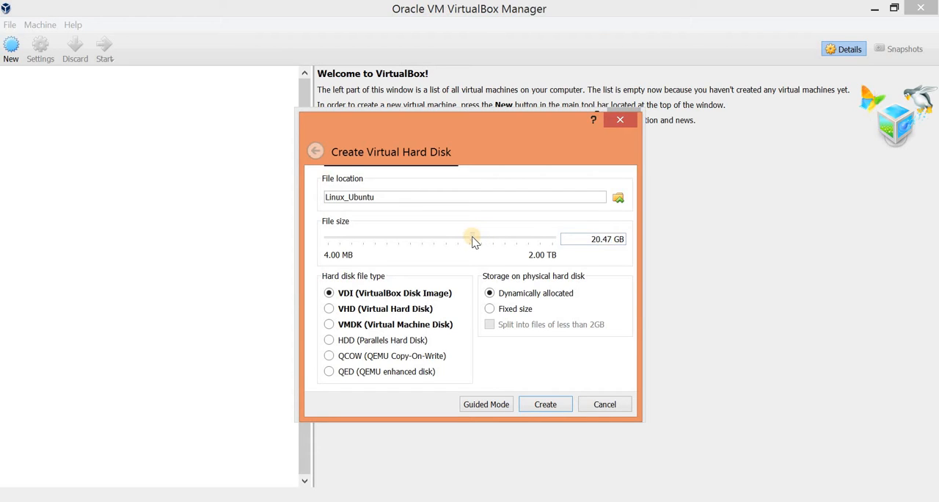
left_click_drag(473, 242, 474, 243)
left_click(543, 406)
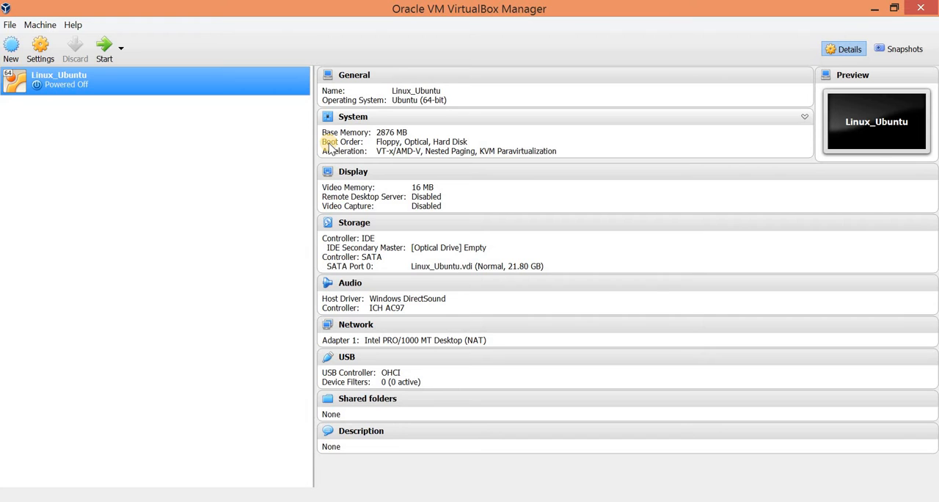
- Attach ubuntu-18.04.1-desktop-amd64.iso from D:\Linux\Ubuntu to the virtual machine's empty IDE optical drive and save the settings
left_click(36, 57)
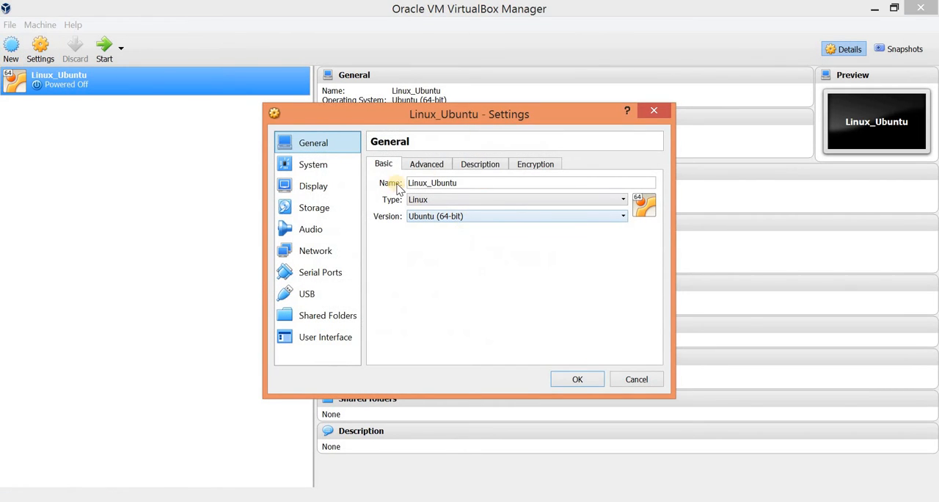
left_click(308, 209)
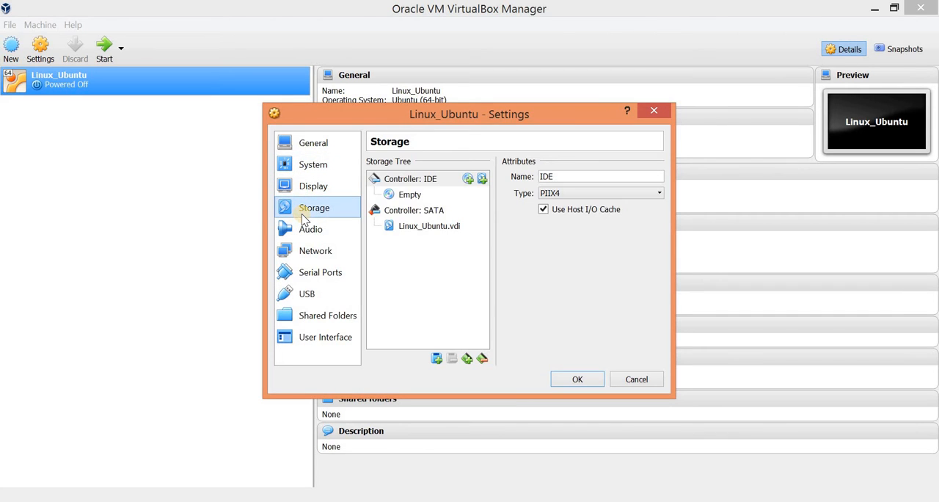
left_click(411, 194)
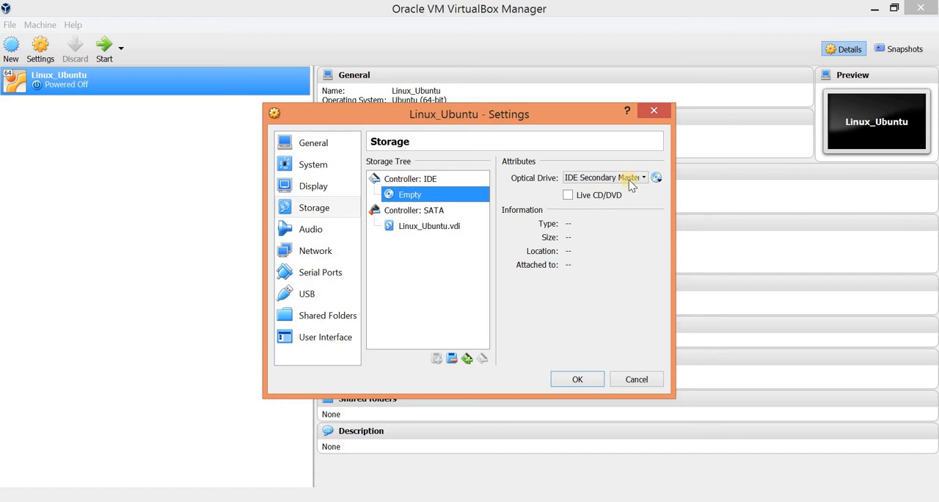
left_click(658, 179)
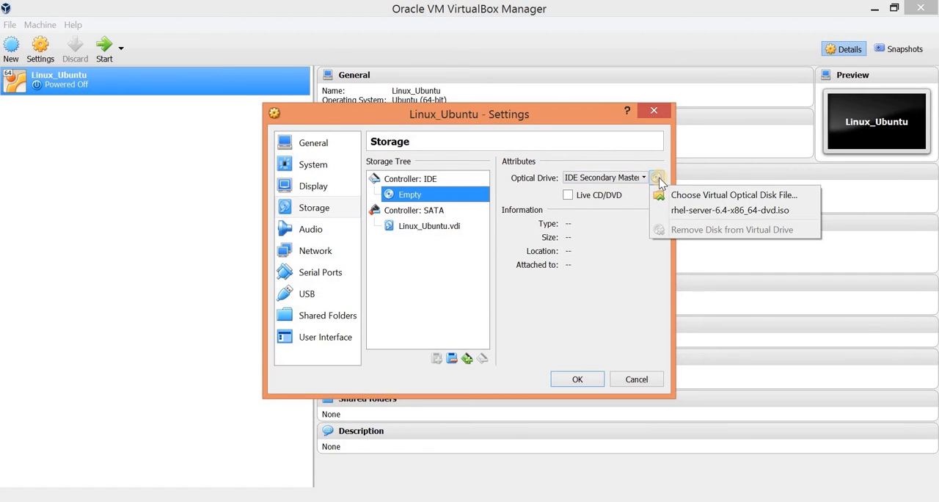
left_click(699, 197)
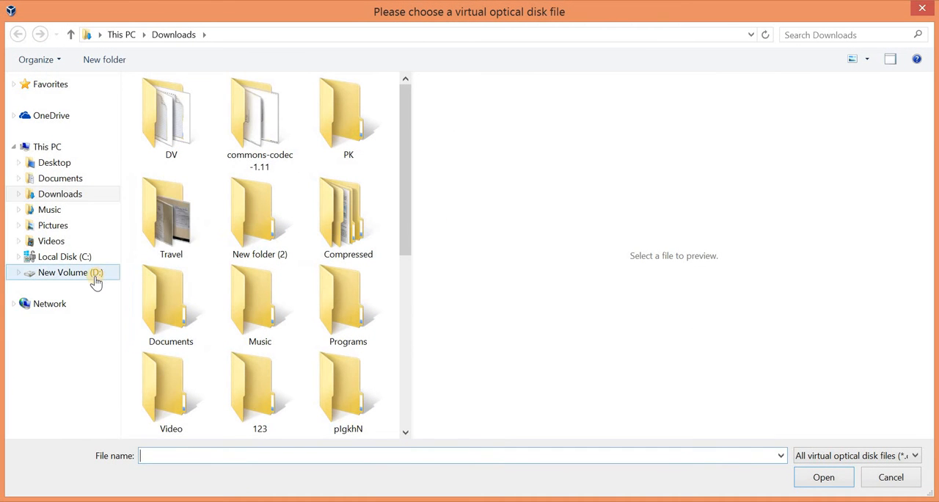
left_click(95, 276)
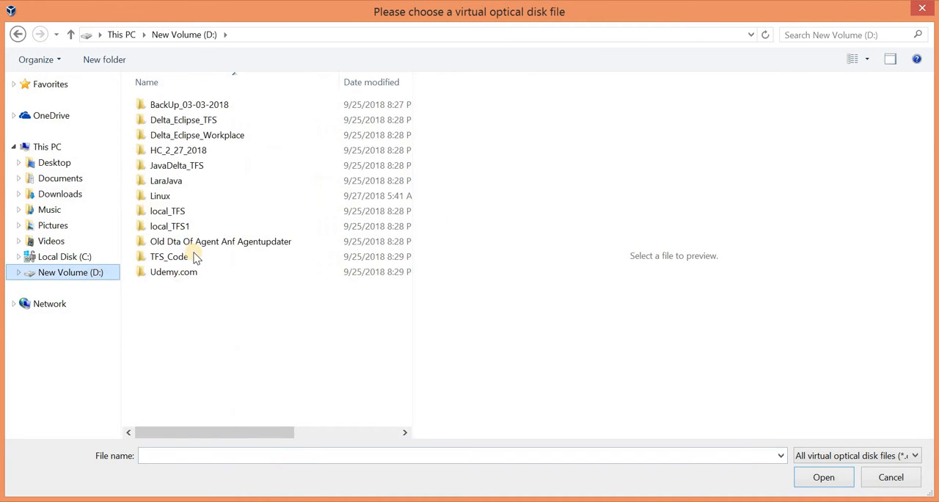
double_click(184, 196)
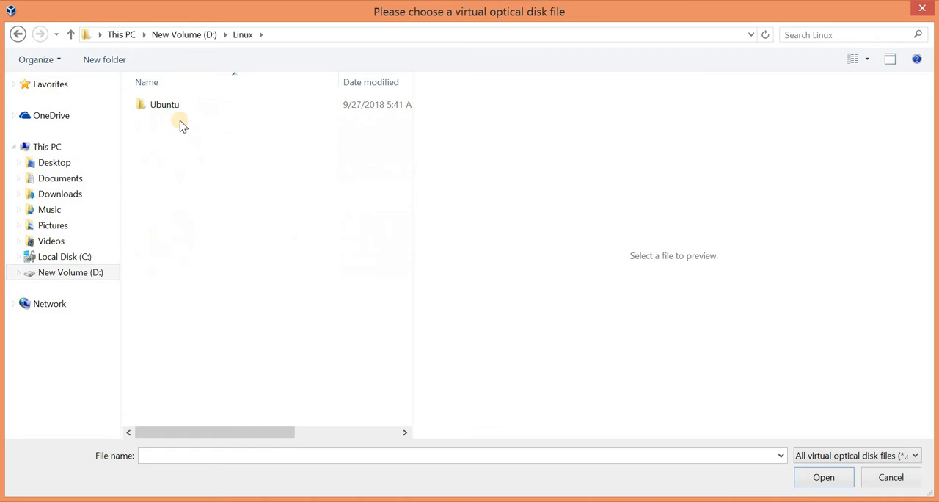
double_click(178, 107)
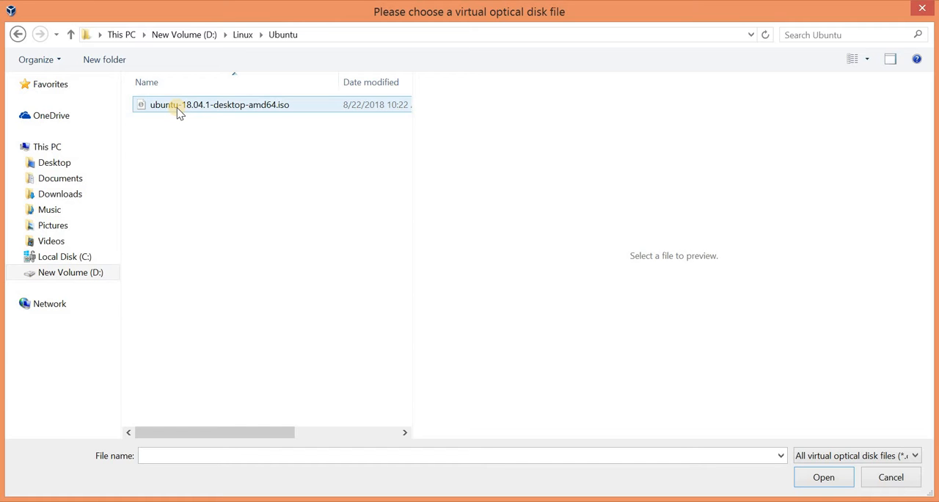
double_click(178, 110)
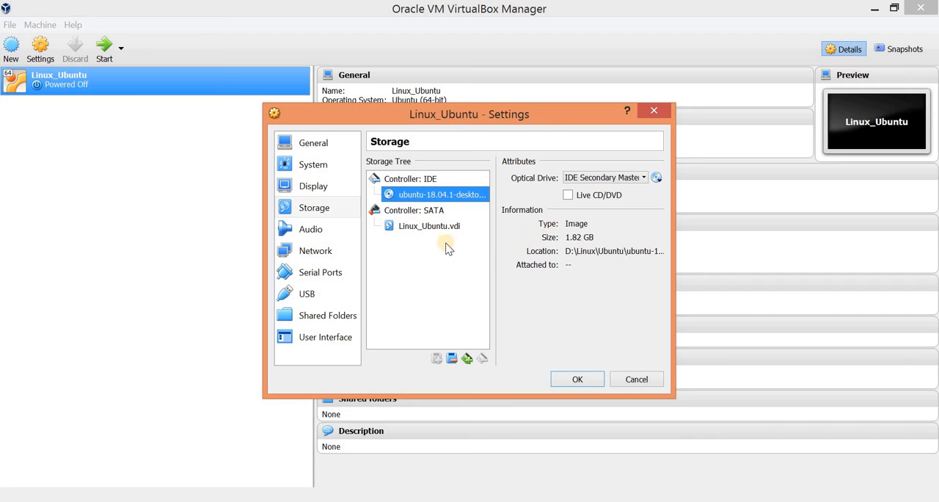
left_click(429, 225)
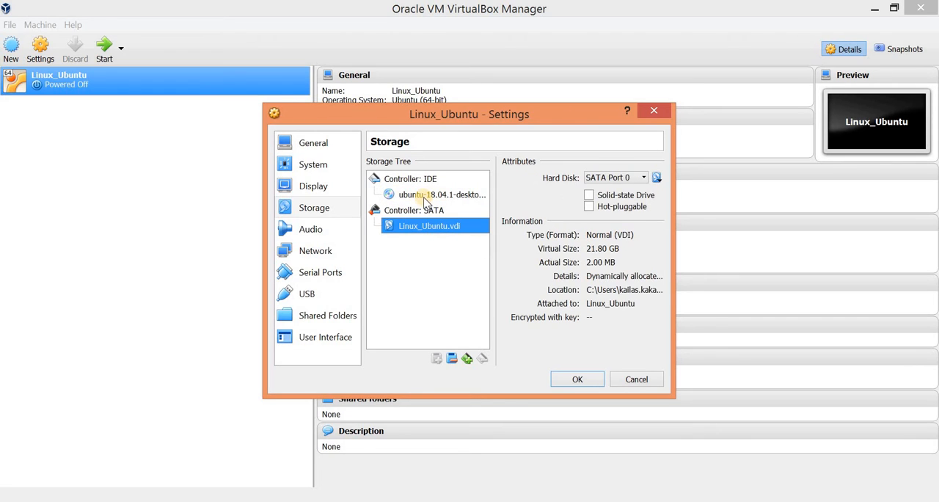
left_click(424, 194)
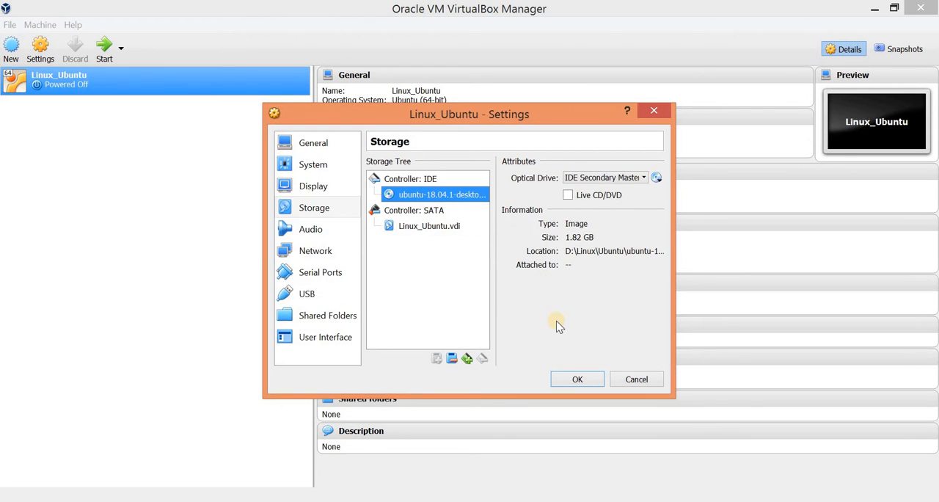
left_click(579, 379)
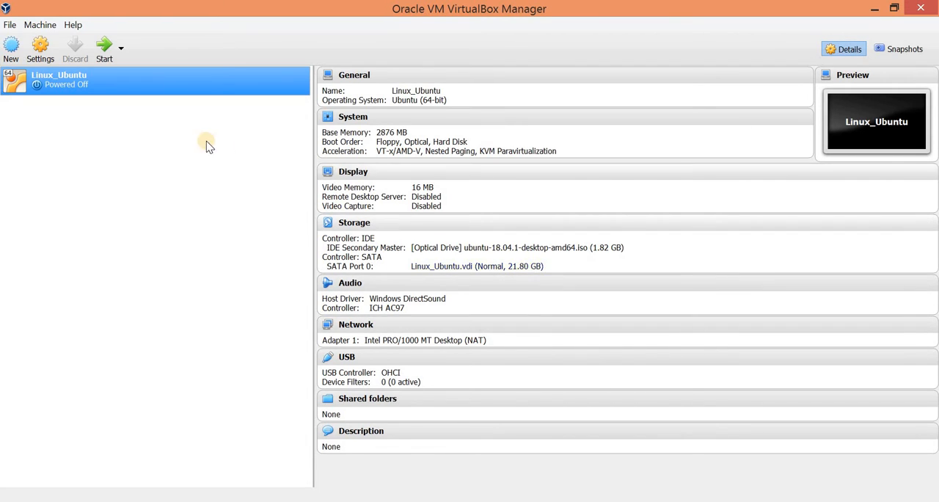
- Start the Linux_Ubuntu virtual machine and switch its window to full-screen mode
left_click(102, 52)
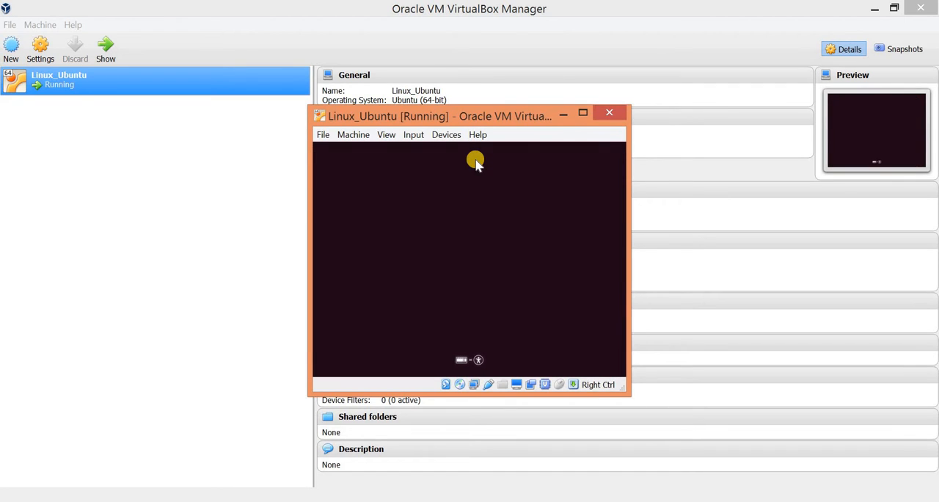
left_click(584, 112)
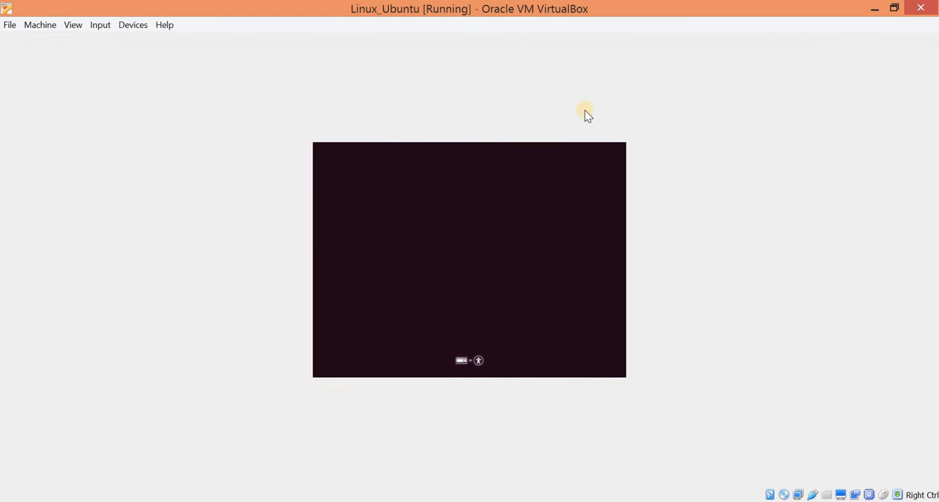
left_click(123, 25)
mouse_move(72, 25)
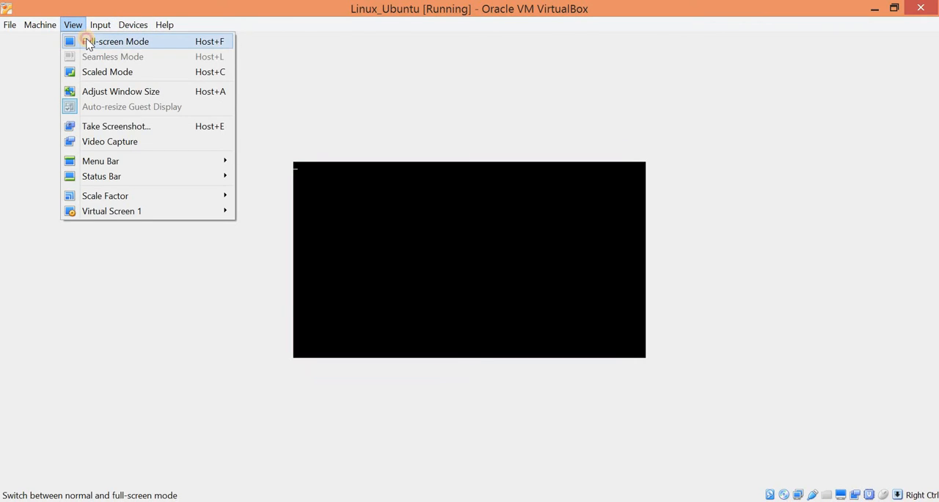
left_click(88, 41)
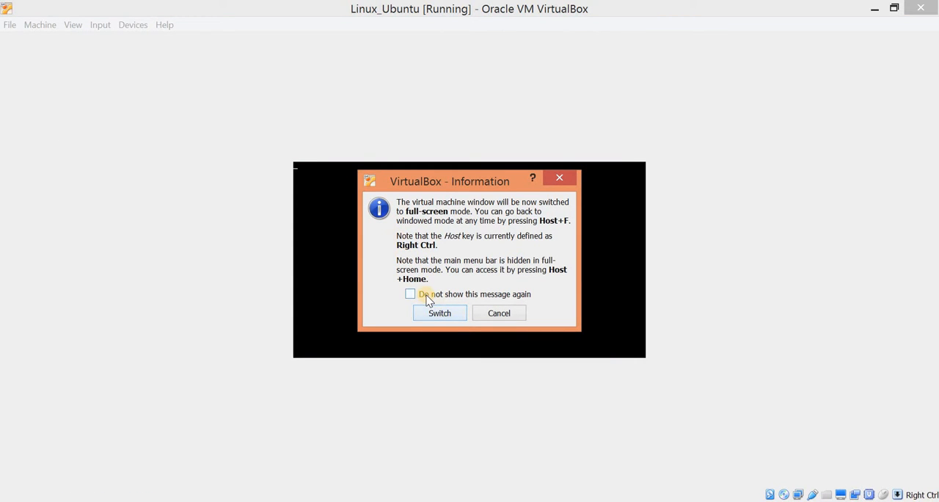
left_click(436, 313)
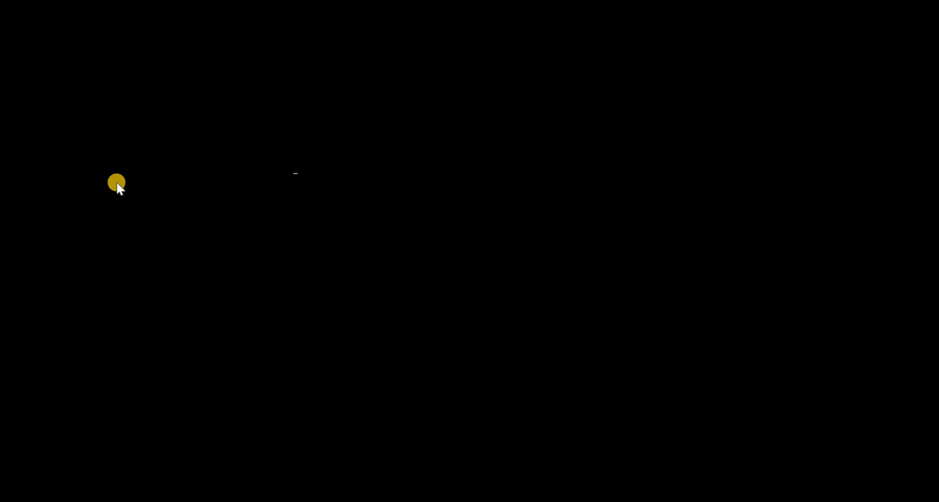
key("Down")
key("BackSpace")
key("BackSpace")
key("BackSpace")
key("BackSpace")
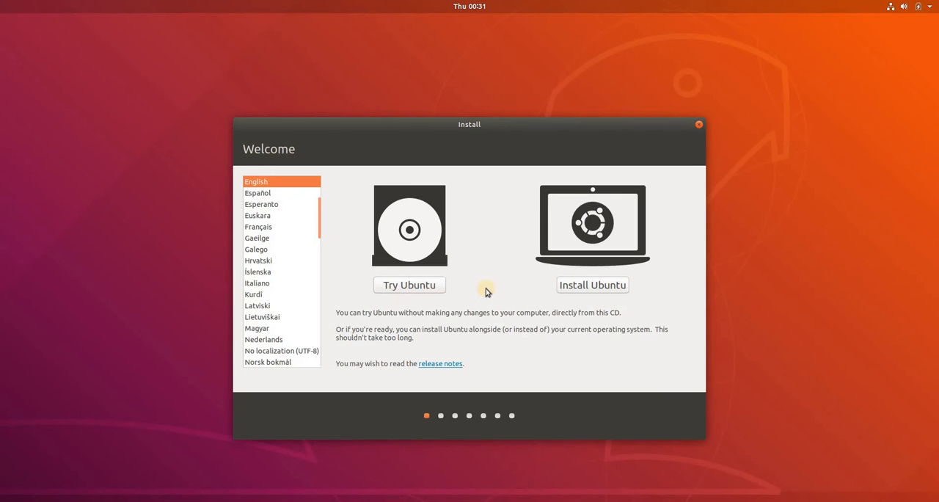
- Begin installing Ubuntu with the English (US) keyboard layout and a normal installation that does not download updates during setup
left_click(586, 289)
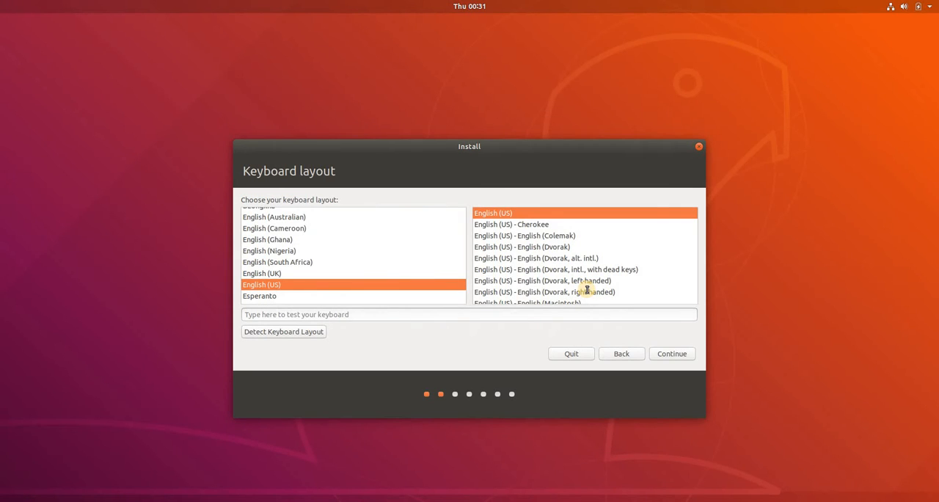
left_click(663, 355)
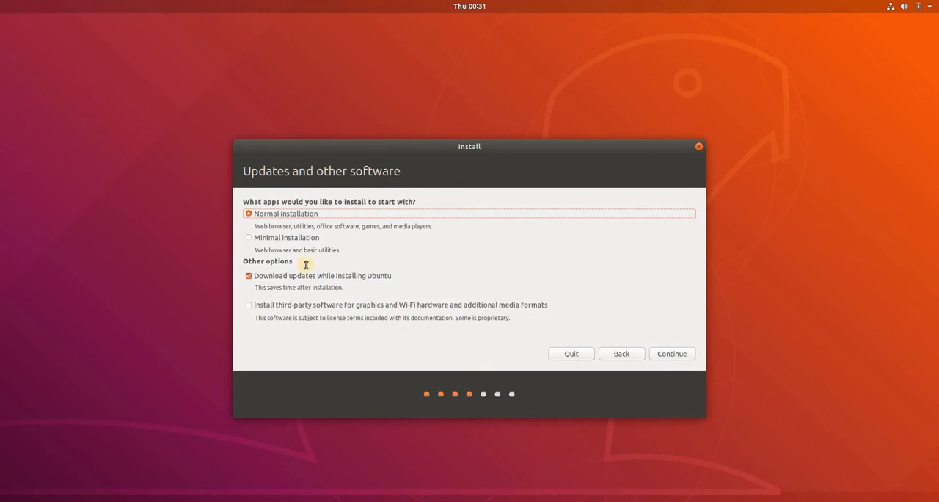
left_click(249, 277)
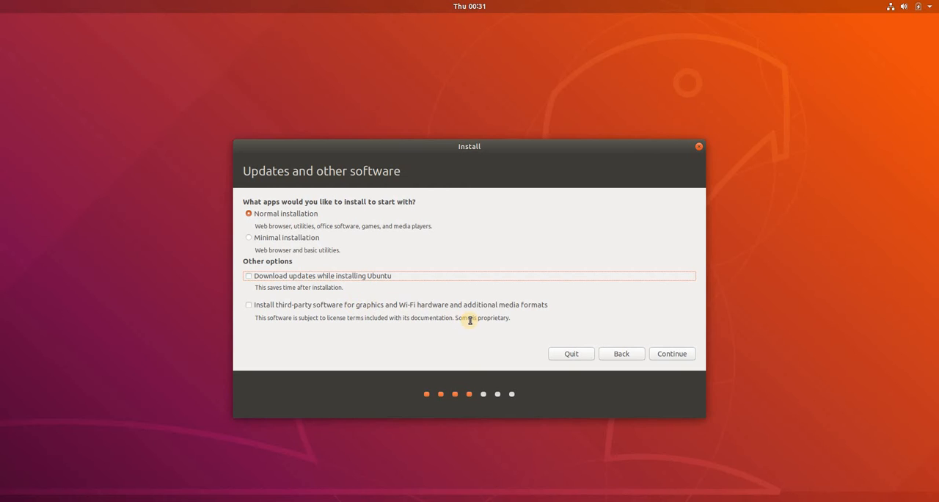
left_click(670, 358)
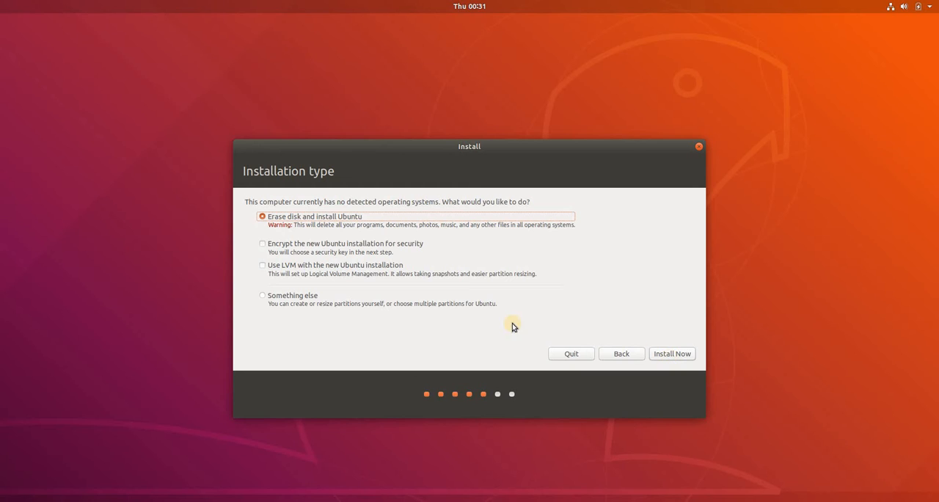
- Choose to erase the disk and install Ubuntu without encryption or LVM, and approve writing the partition changes
left_click(286, 297)
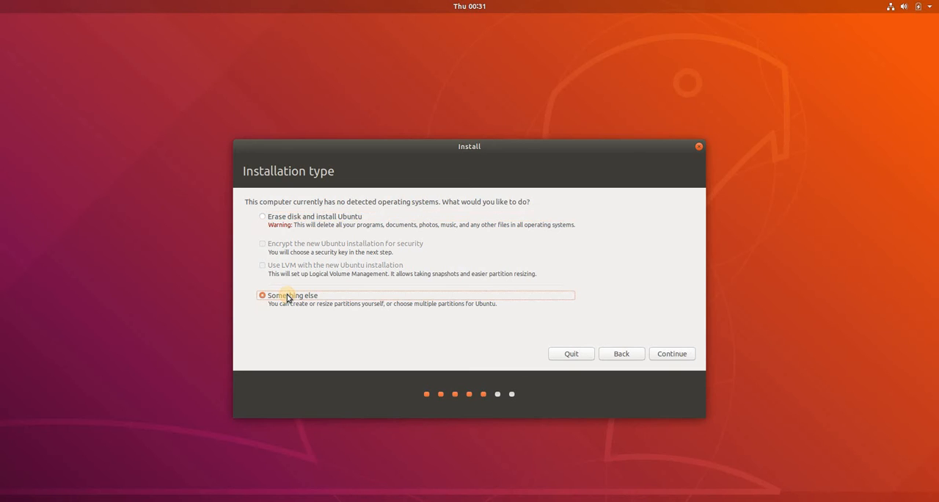
left_click(292, 216)
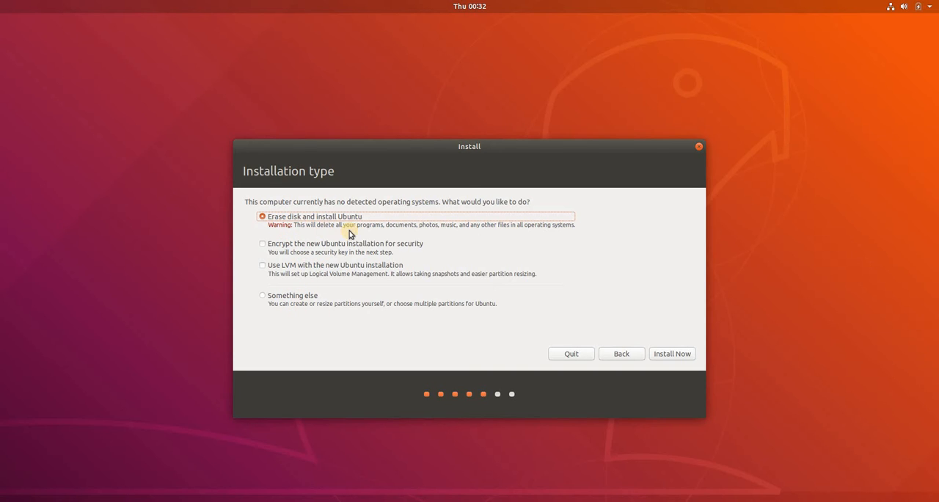
left_click(667, 356)
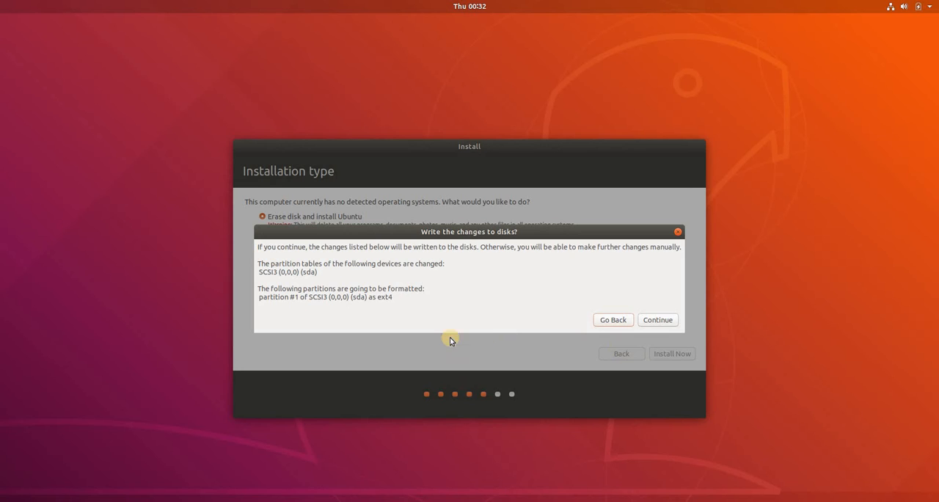
double_click(358, 298)
left_click(656, 320)
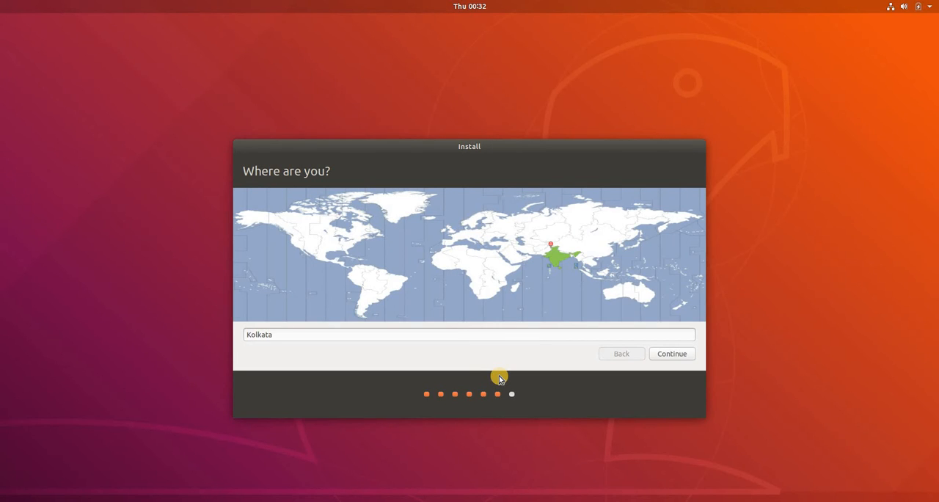
- Accept Kolkata as the time zone location and enter clickinfohub as the new account's name
left_click(663, 354)
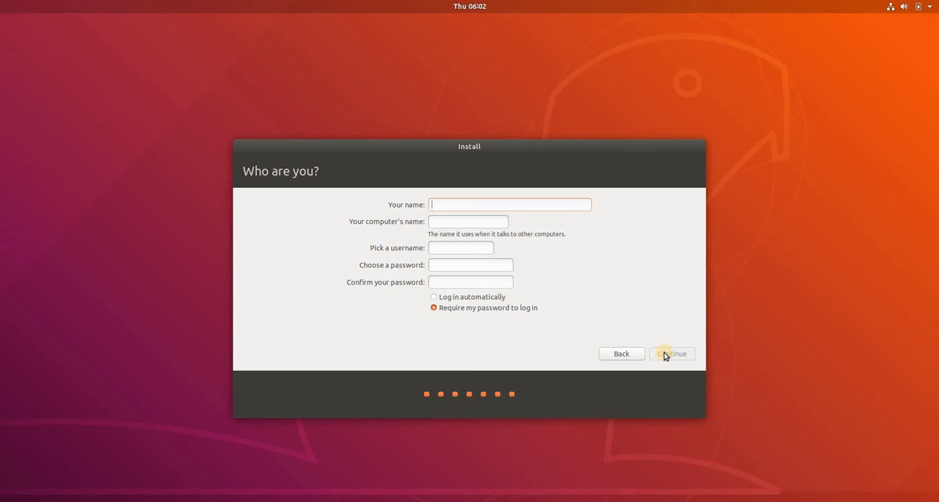
type("clickinf")
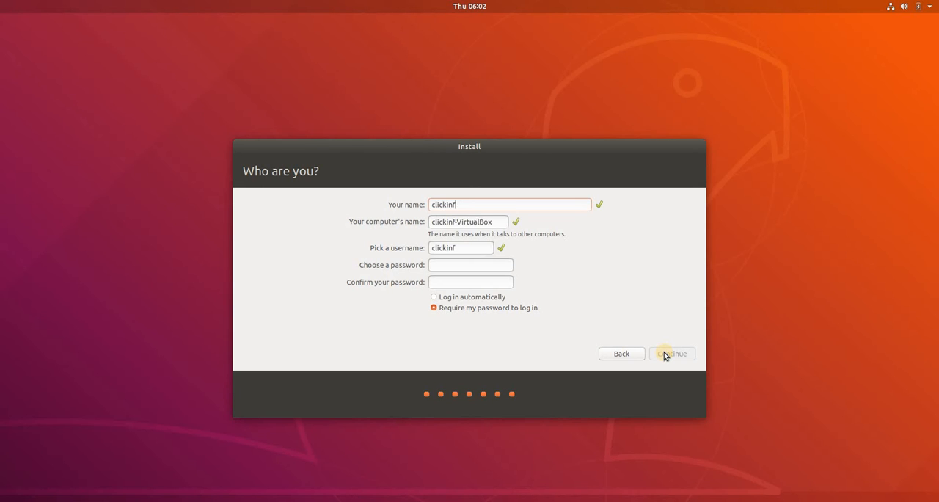
type("ohub")
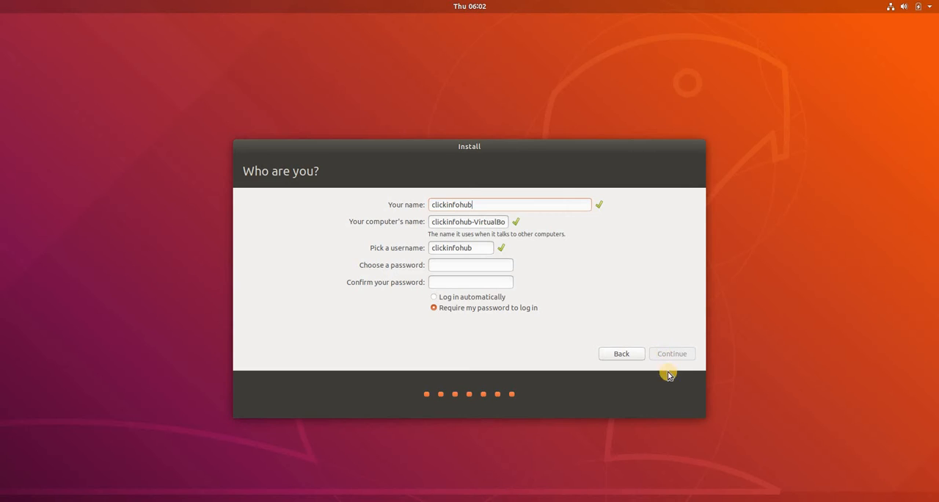
- Enter a login password for the new clickinfohub account
left_click(444, 263)
type("•")
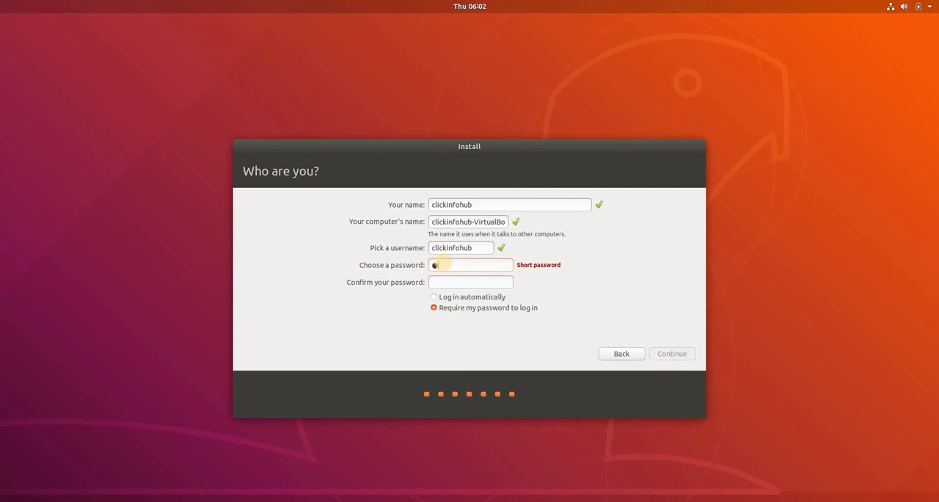
key("BackSpace")
type("••••••••••••")
type("•")
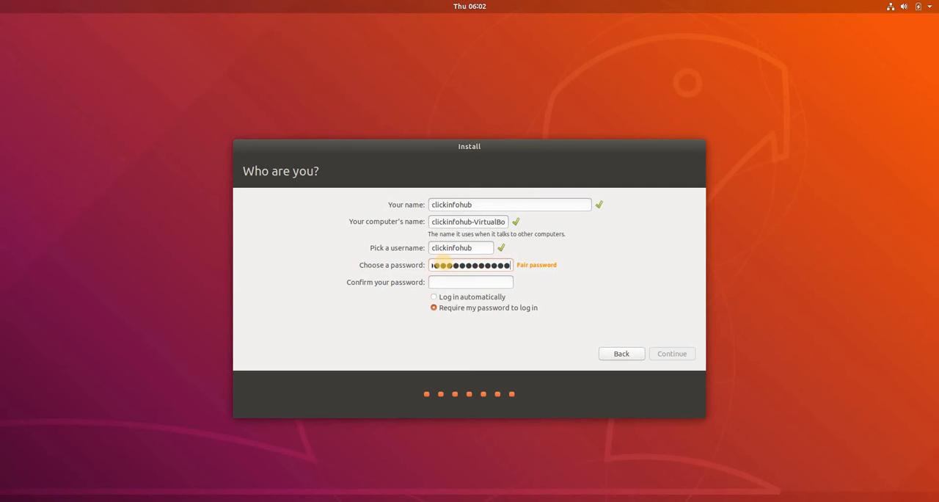
- Repeat the account password in the confirmation field, keep the password required at login, and proceed with the installation
left_click(473, 283)
type("••••••")
key("BackSpace")
key("BackSpace")
key("BackSpace")
key("BackSpace")
key("BackSpace")
key("BackSpace")
type("••••••••••••••")
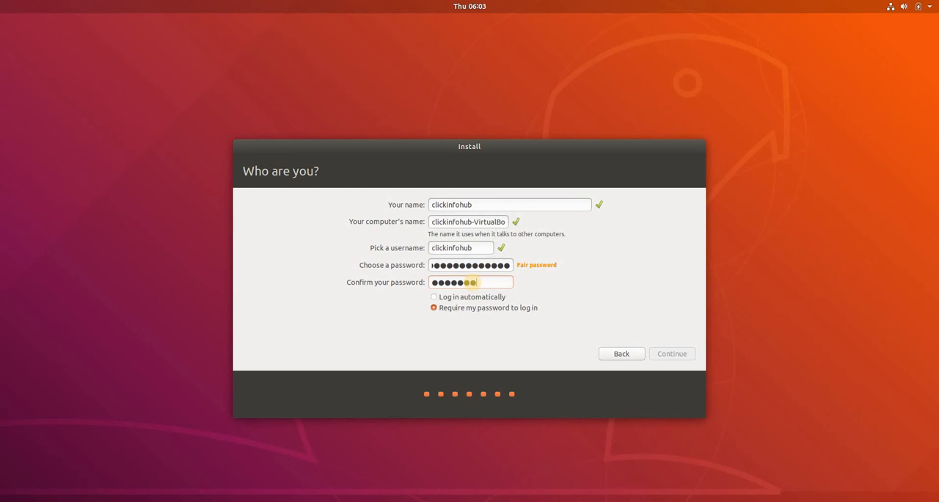
type("•")
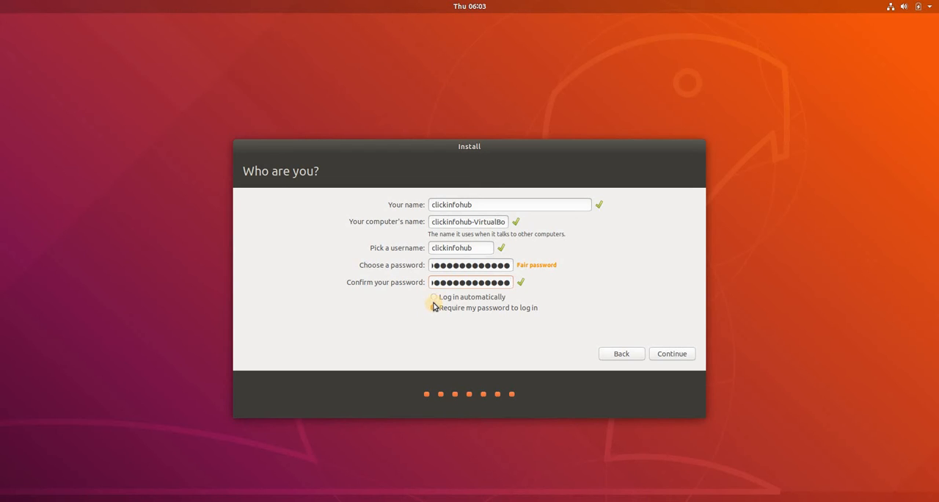
left_click(668, 355)
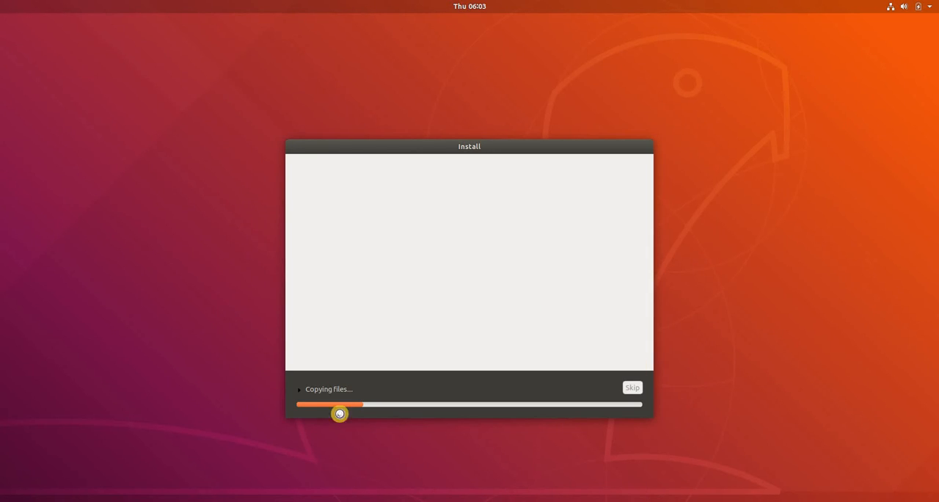
- Expand the file-copying details during the installation and restart the computer once the installation is complete
left_click(301, 389)
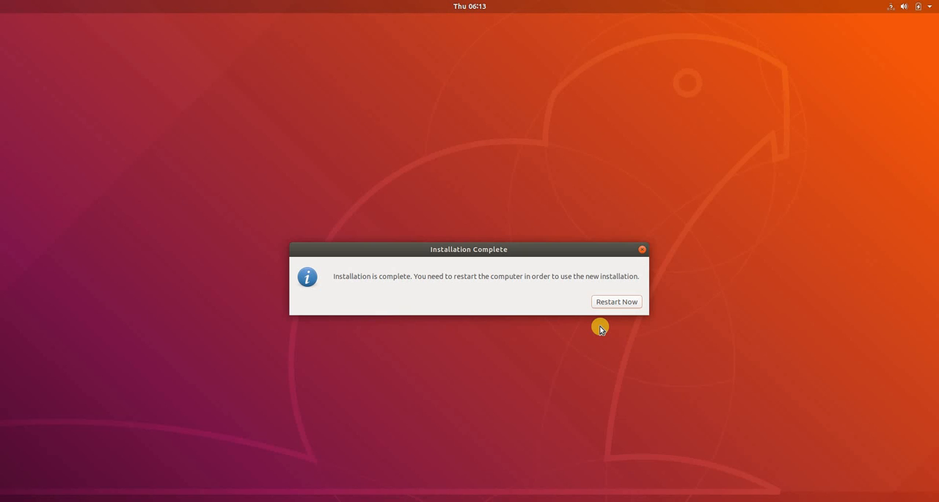
left_click(618, 299)
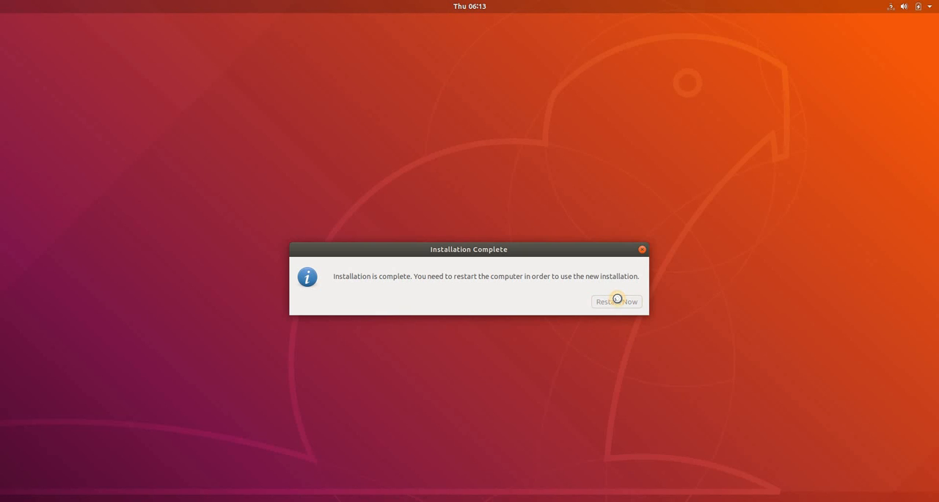